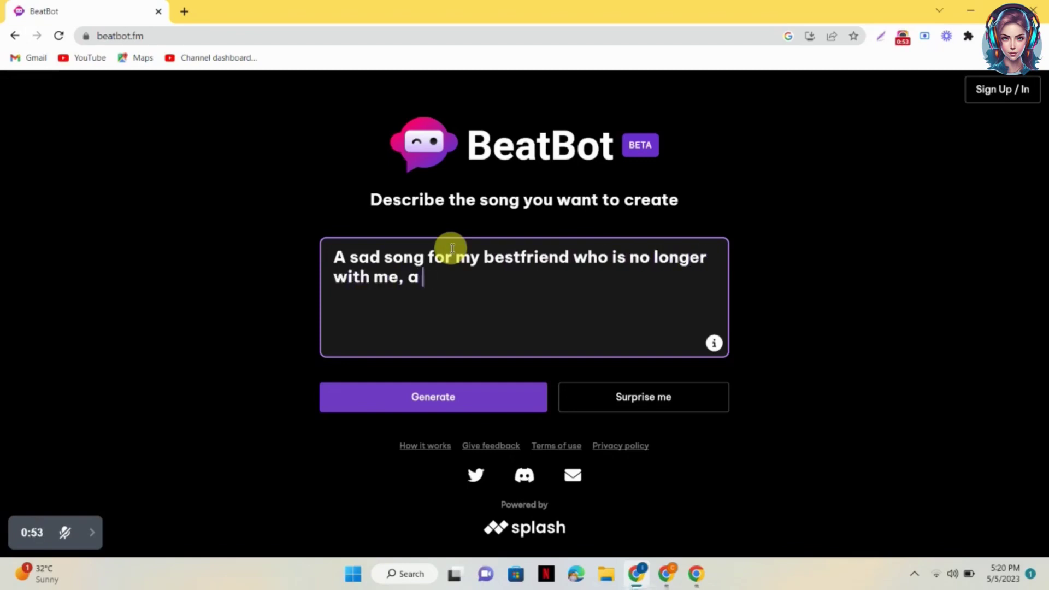
Step: Complete the song description with "heart-touching song for her", removing the stray space before the hyphen, and generate the song
type("ouching song for")
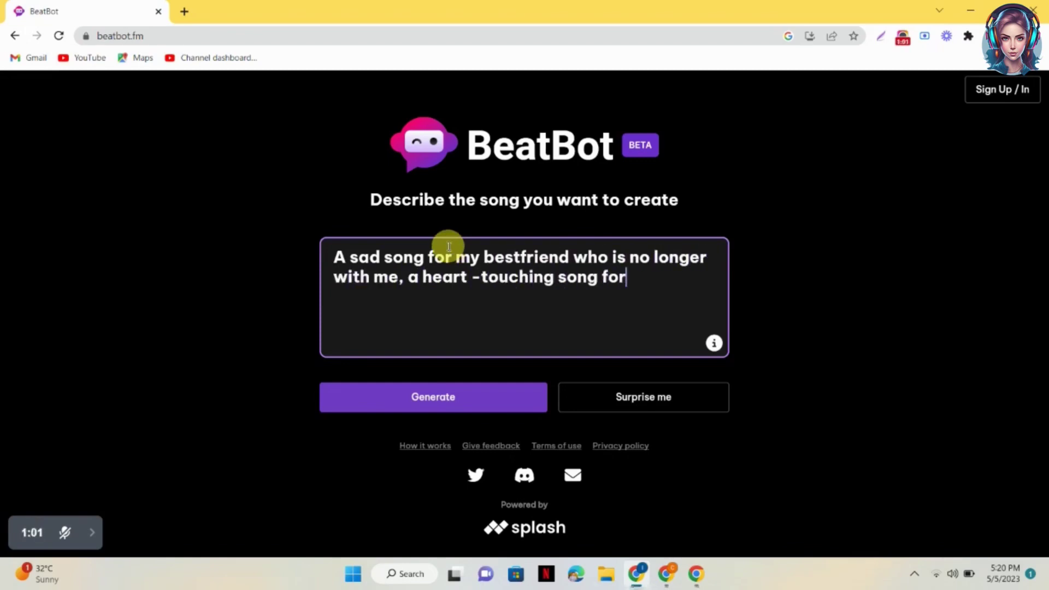
type(" her")
left_click(473, 276)
key("BackSpace")
left_click(446, 402)
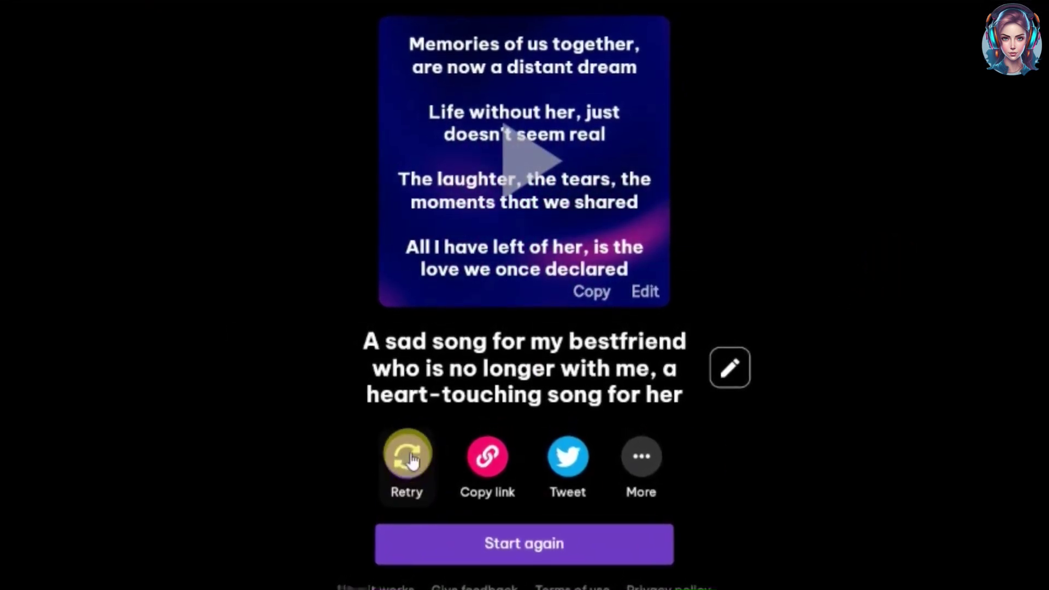
Step: Download the audio of the generated sad song about the best friend
left_click(644, 460)
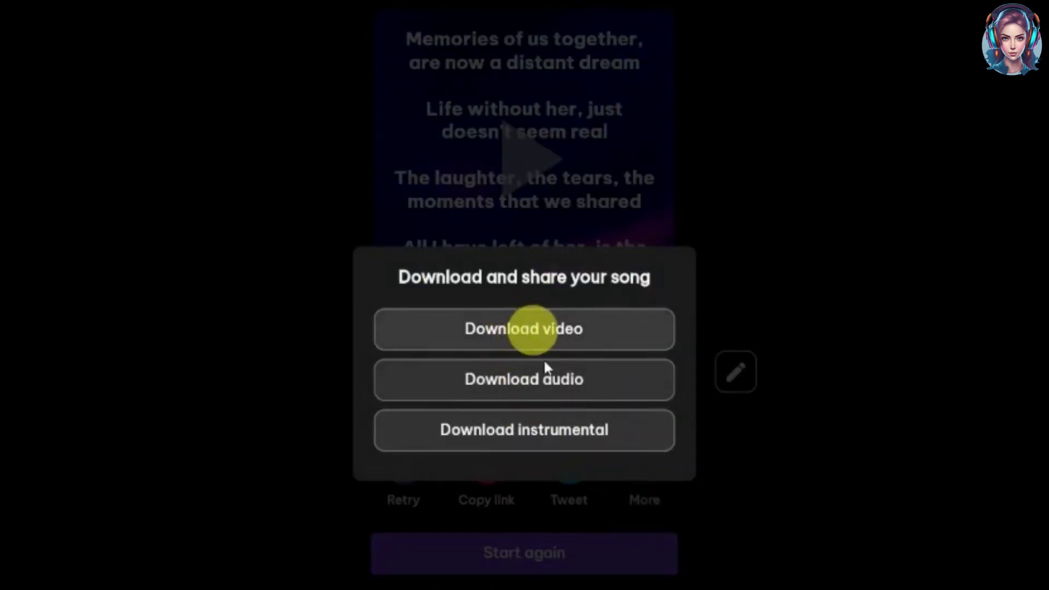
left_click(544, 381)
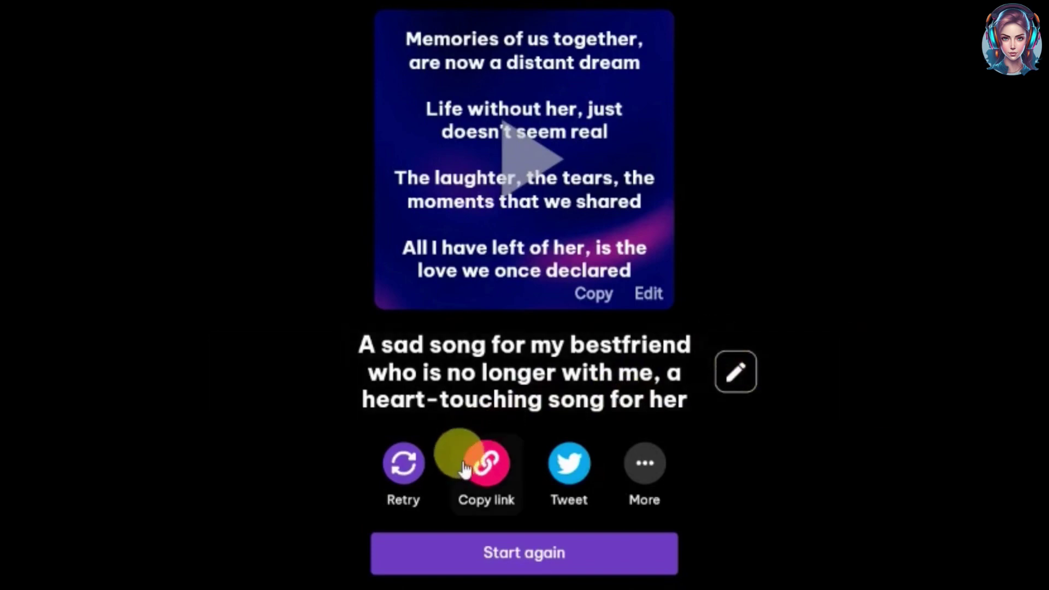
Step: Regenerate the song from the same description and download the new version's audio
left_click(506, 549)
left_click(403, 459)
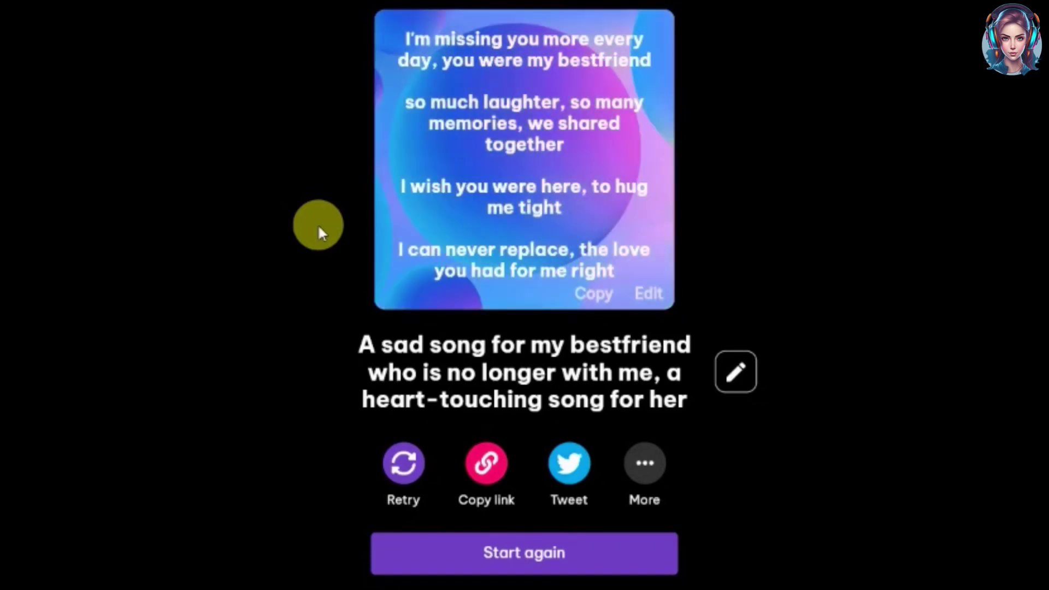
left_click(643, 468)
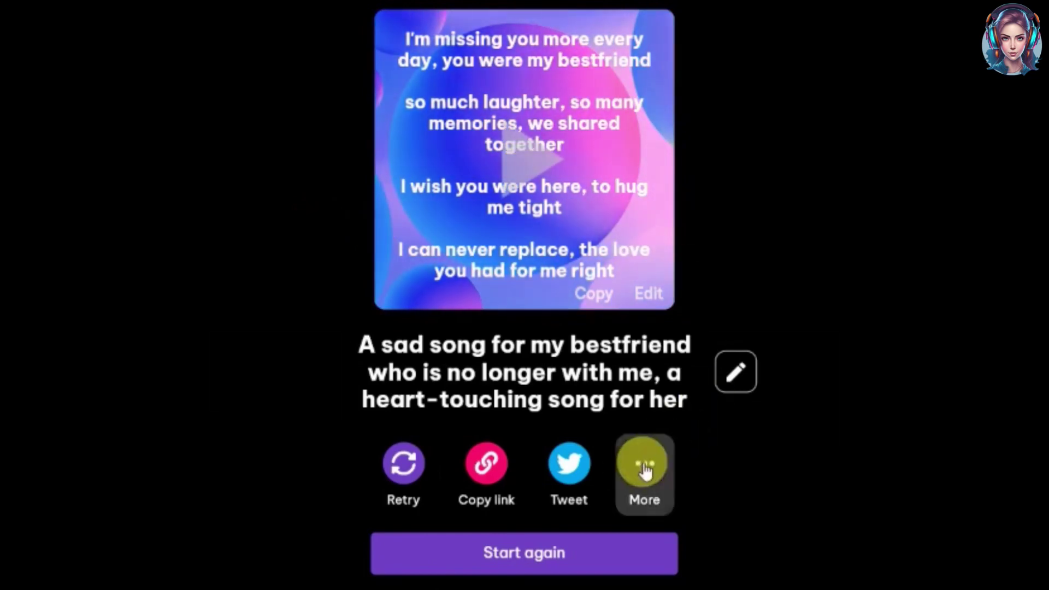
left_click(545, 386)
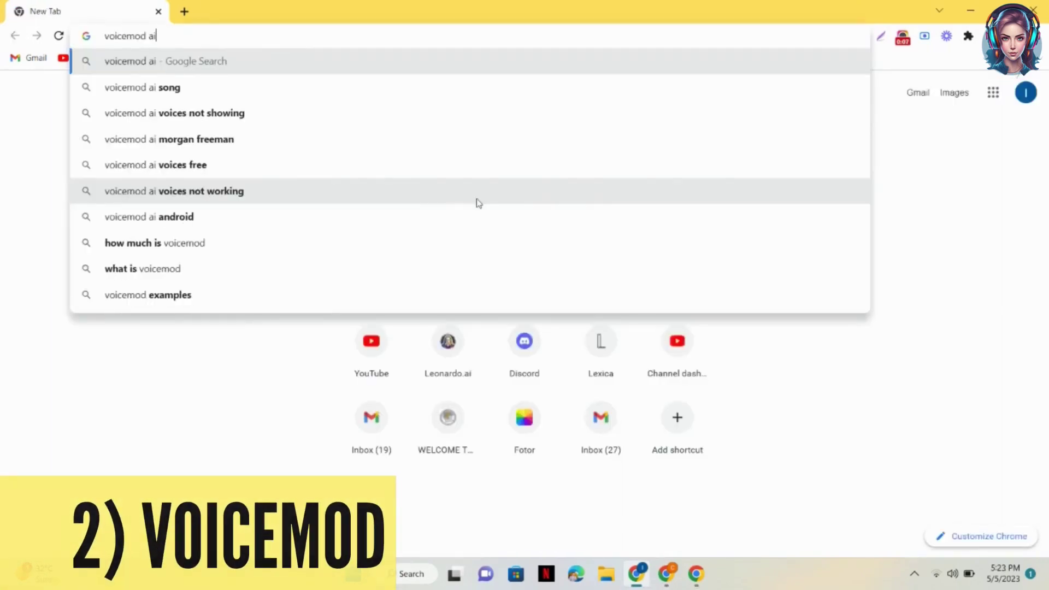
Step: Open Voicemod's AI Voice Changer page through a Google search for "voicemod ai" and sign up for free with a Google account
key("Return")
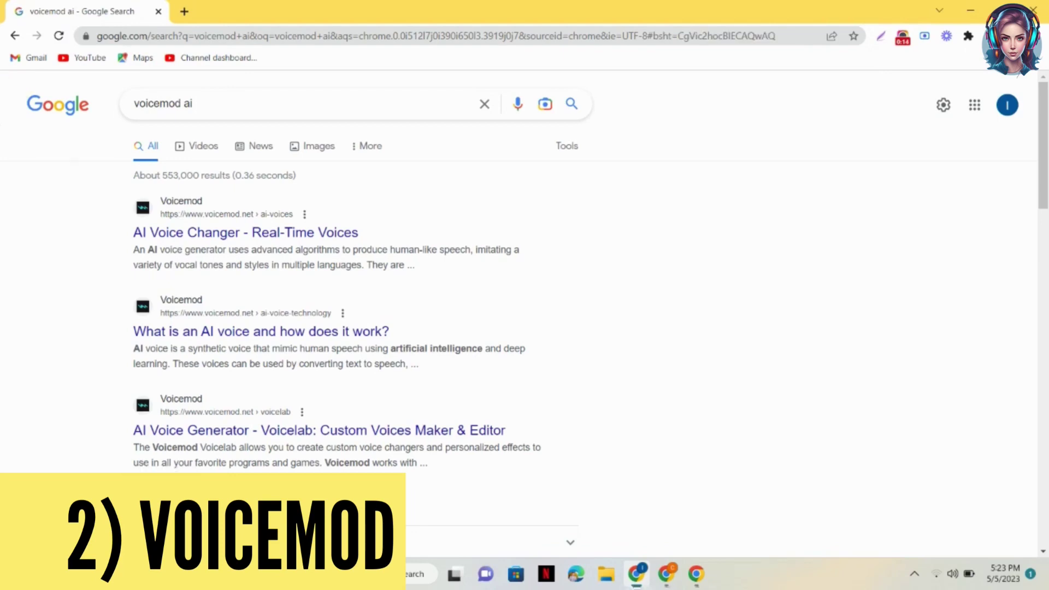
left_click(225, 234)
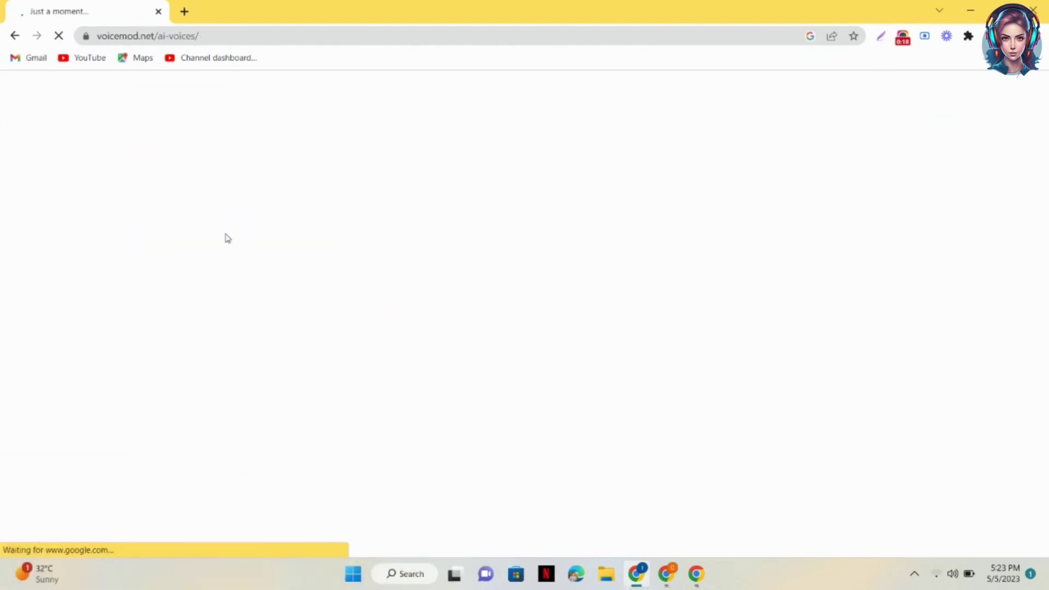
mouse_move(249, 526)
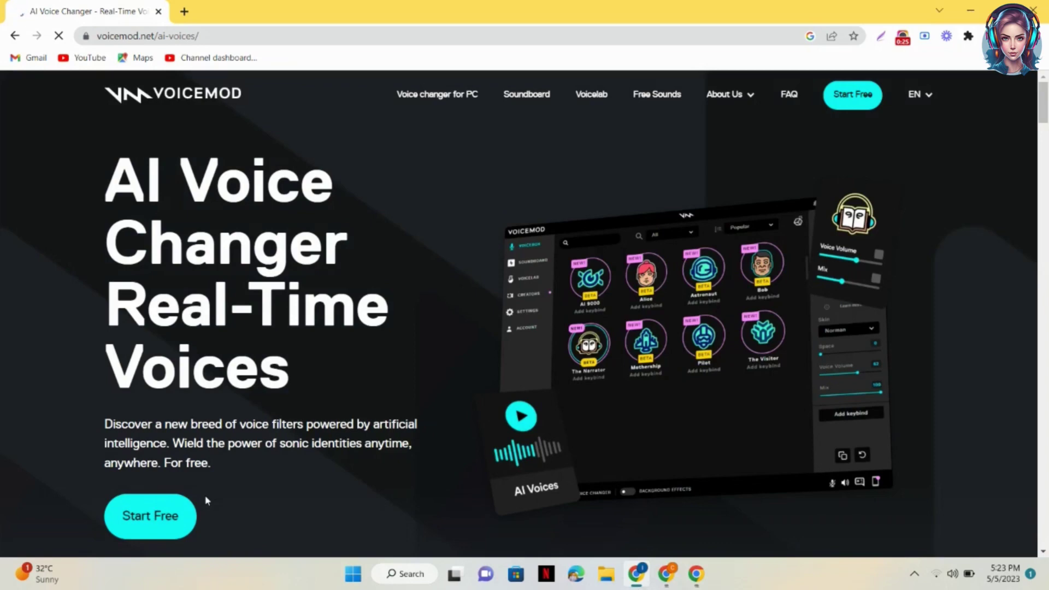
left_click(851, 102)
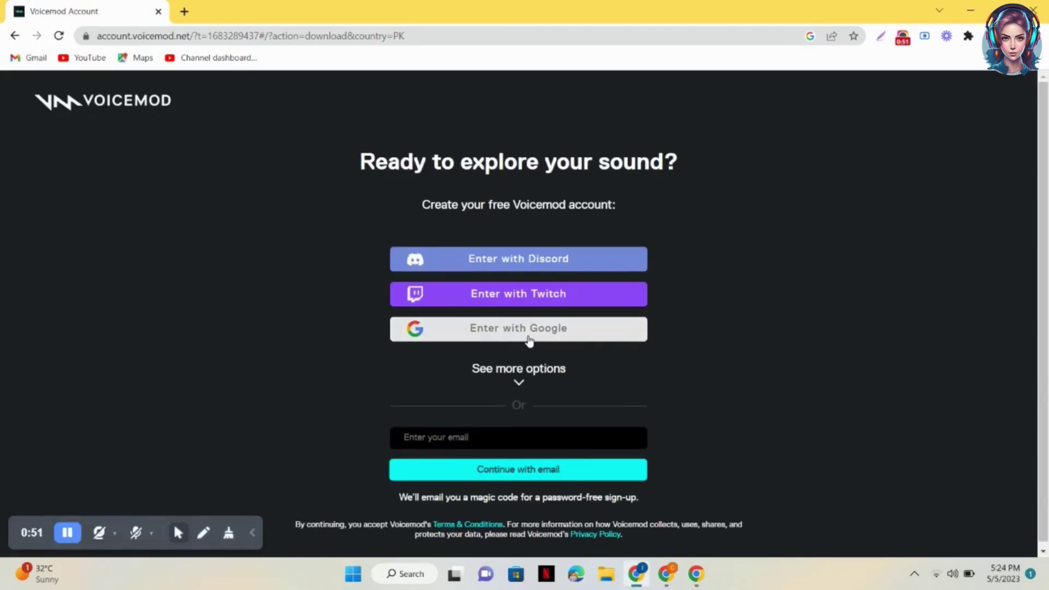
left_click(529, 340)
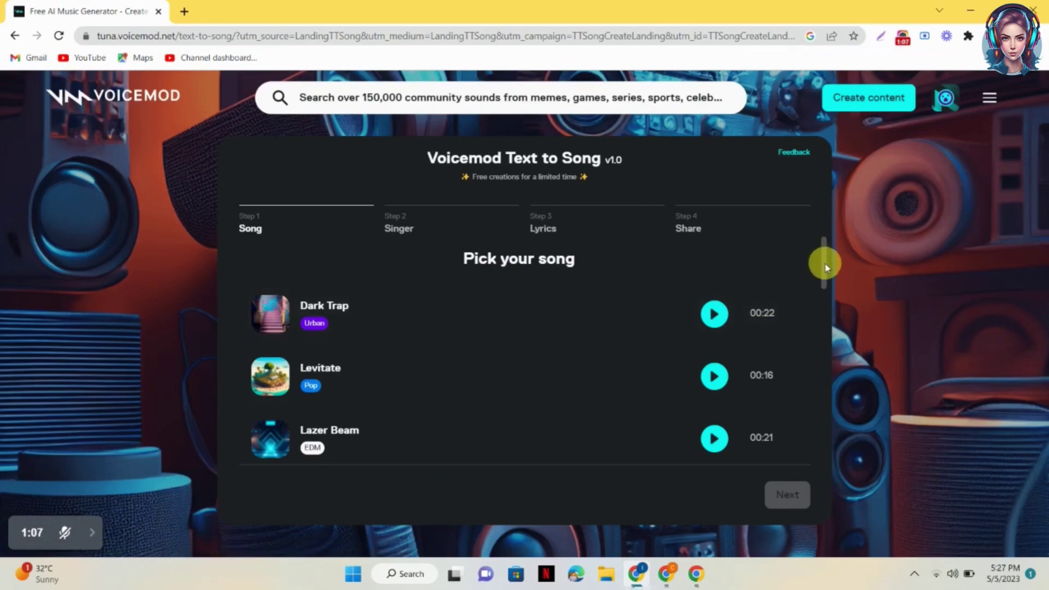
Step: Preview Levitate and Stay With Me, then pick Stay With Me as the song and Cecilia as the singer
left_click_drag(823, 263, 830, 295)
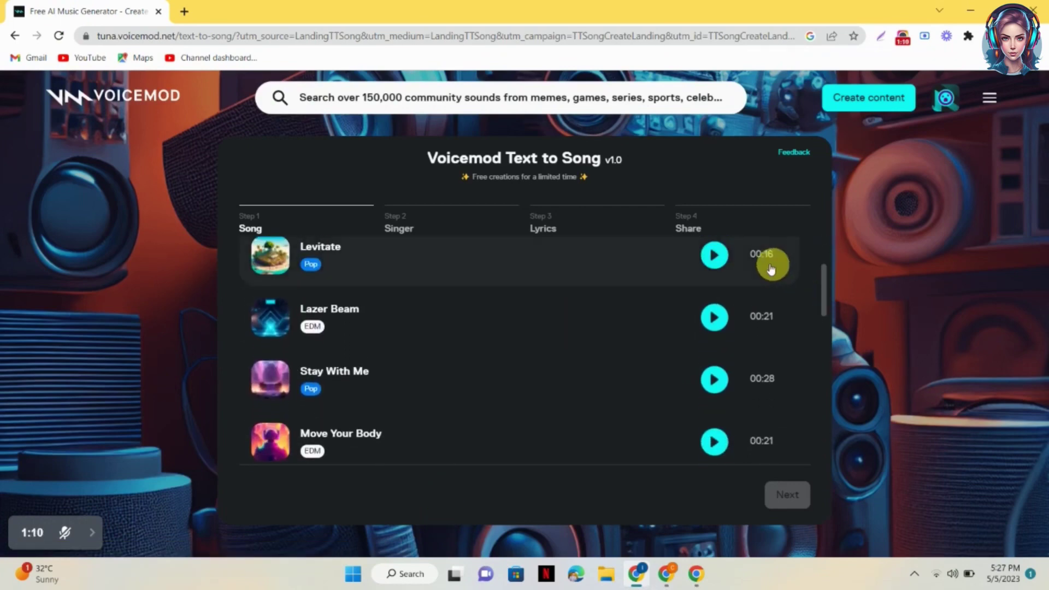
left_click(713, 254)
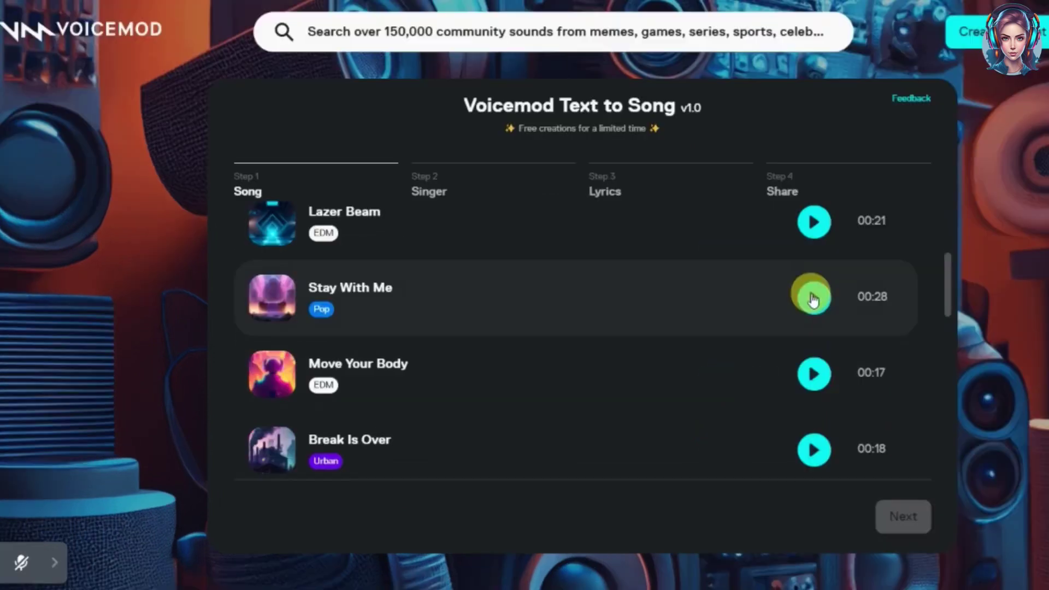
left_click(811, 297)
left_click(865, 300)
left_click(903, 518)
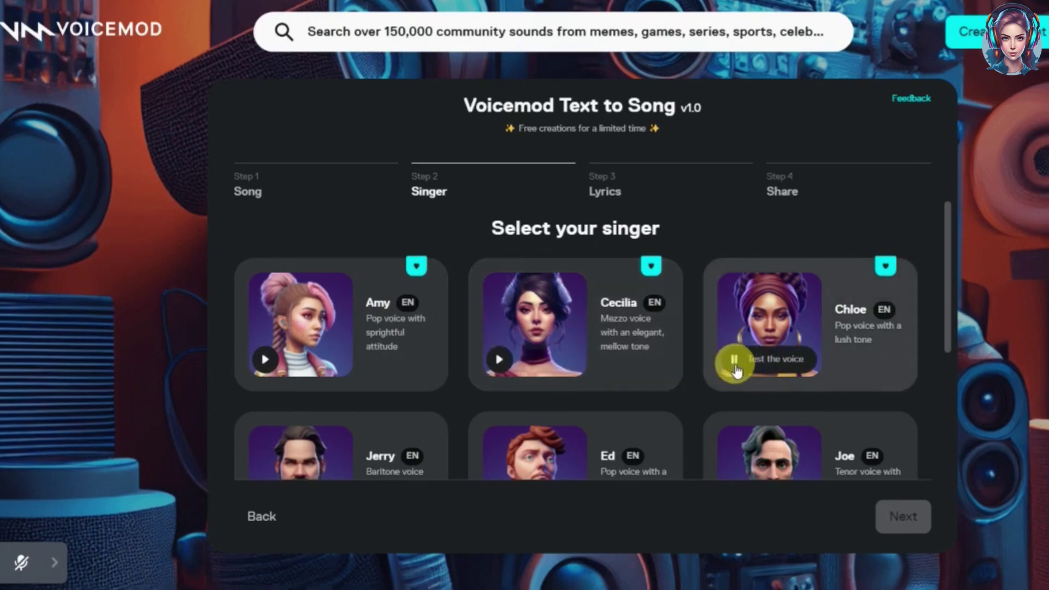
left_click(504, 341)
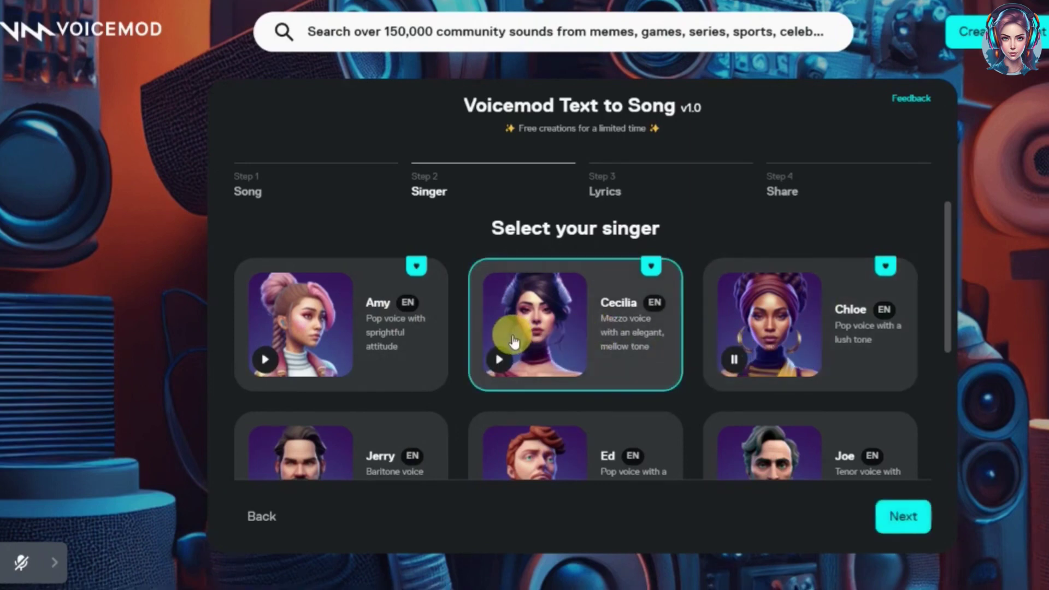
left_click(900, 519)
Step: Fill in the lyrics with the "Thinking 'bout the times we shared" verse and the ChatGPT chorus "Oh my friend, where did you go?", and create the song
left_click(618, 292)
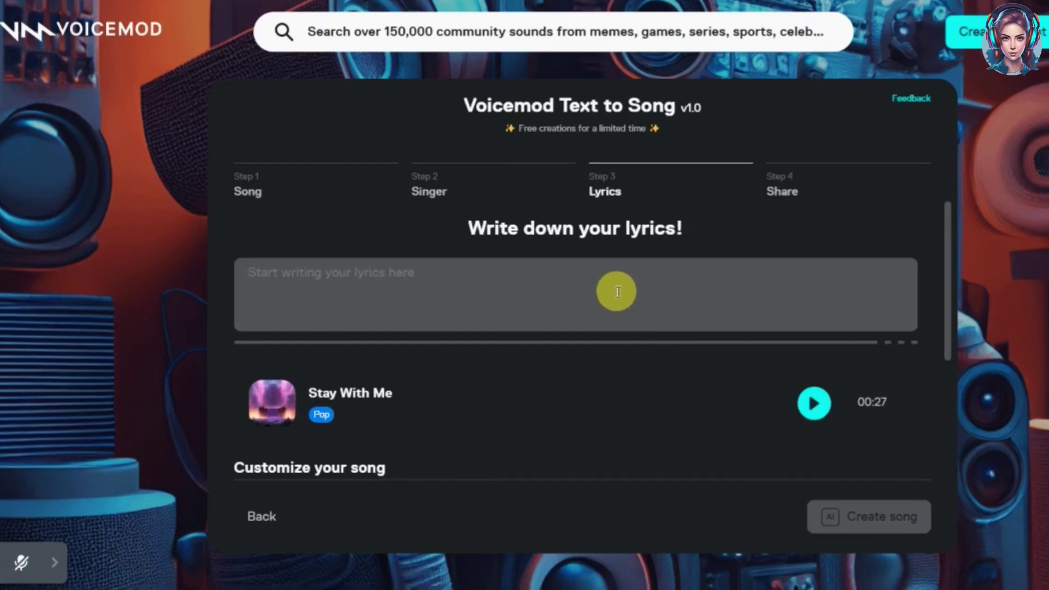
type("Thinking 'bout the times we shared, The laughter and the tears we bared, I miss your smile, your voice, your face, Wish you were here in this place.")
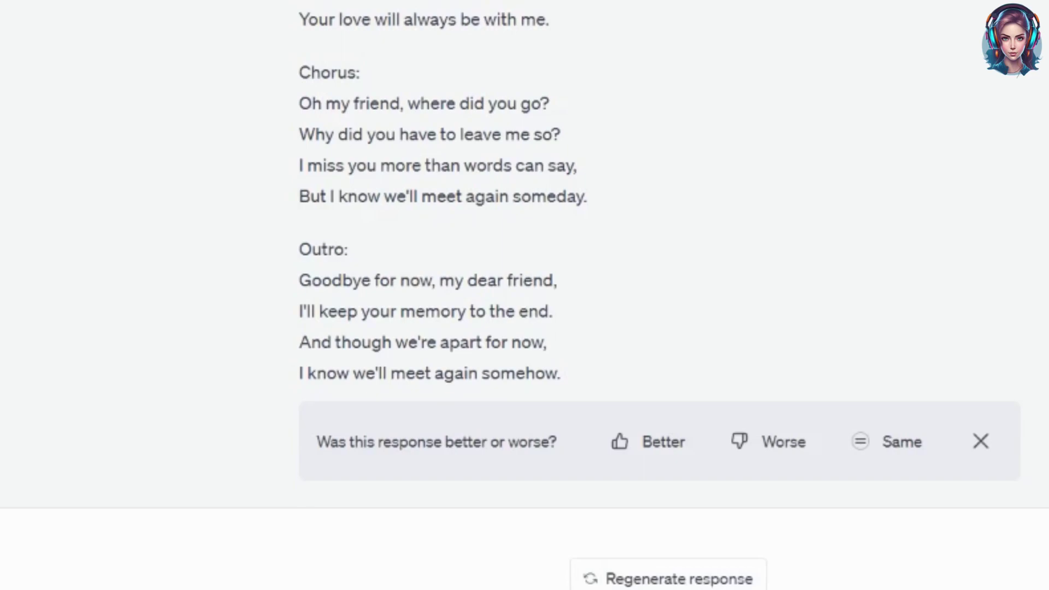
scroll(443, 295, "up", 10)
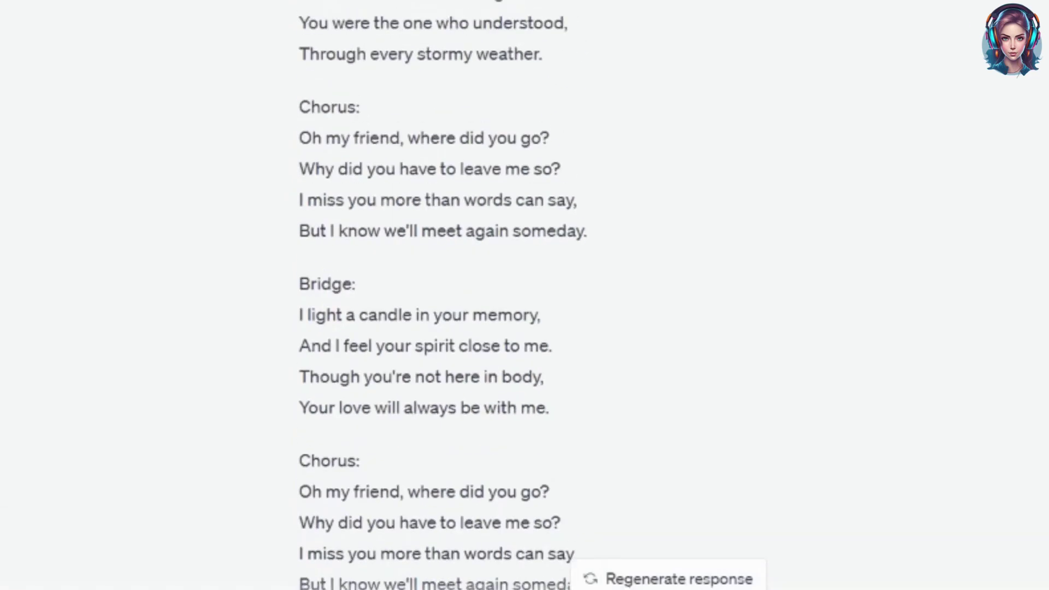
left_click_drag(304, 188, 605, 295)
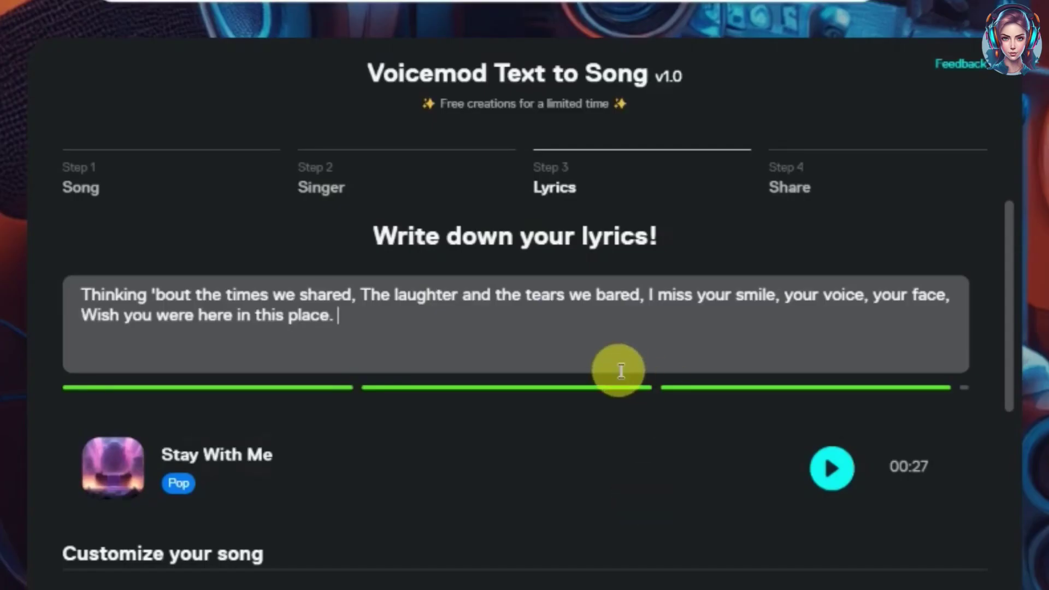
type("Oh my friend, where did you go? Why did you have to leave me so? I miss you more than words can say, But I know we'll meet again some")
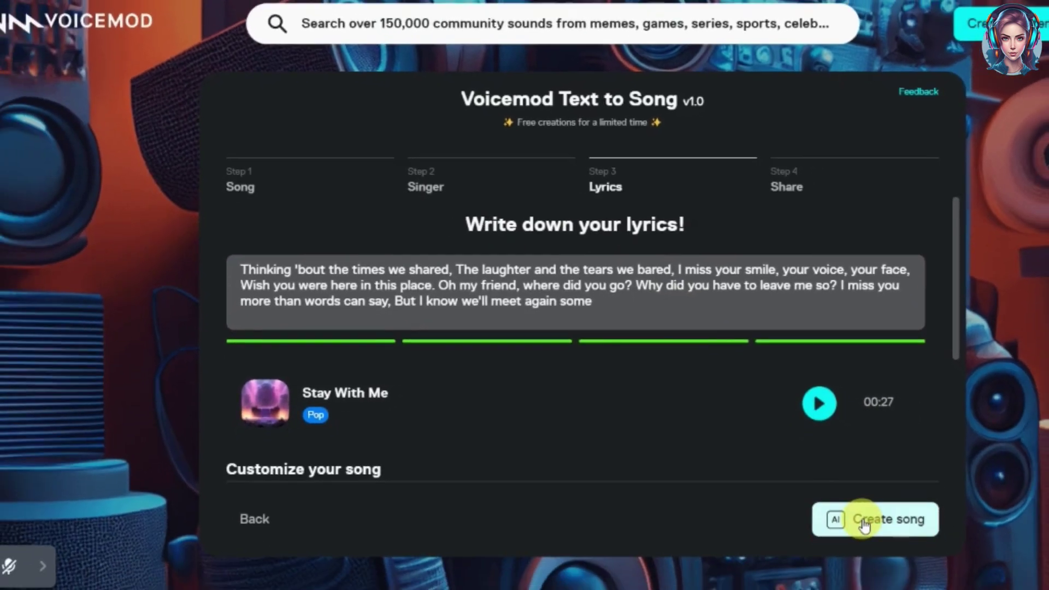
left_click(879, 574)
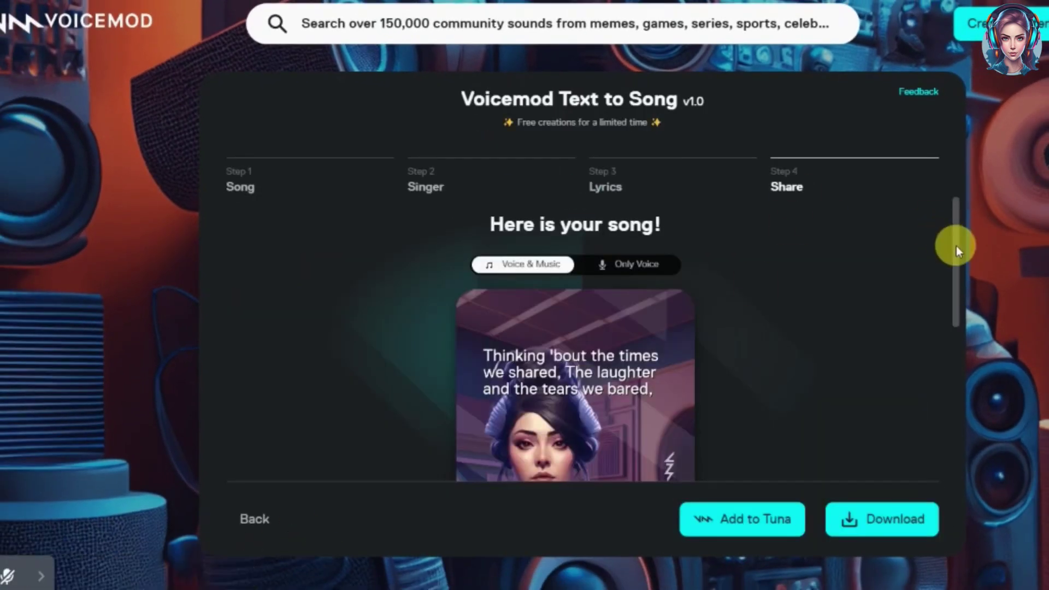
Step: Play the finished Stay With Me song with voice and music, and download it as a song file
mouse_move(956, 247)
left_mouse_down()
mouse_move(960, 328)
mouse_move(957, 266)
left_mouse_up()
left_click(661, 206)
scroll(955, 281, "down", 2)
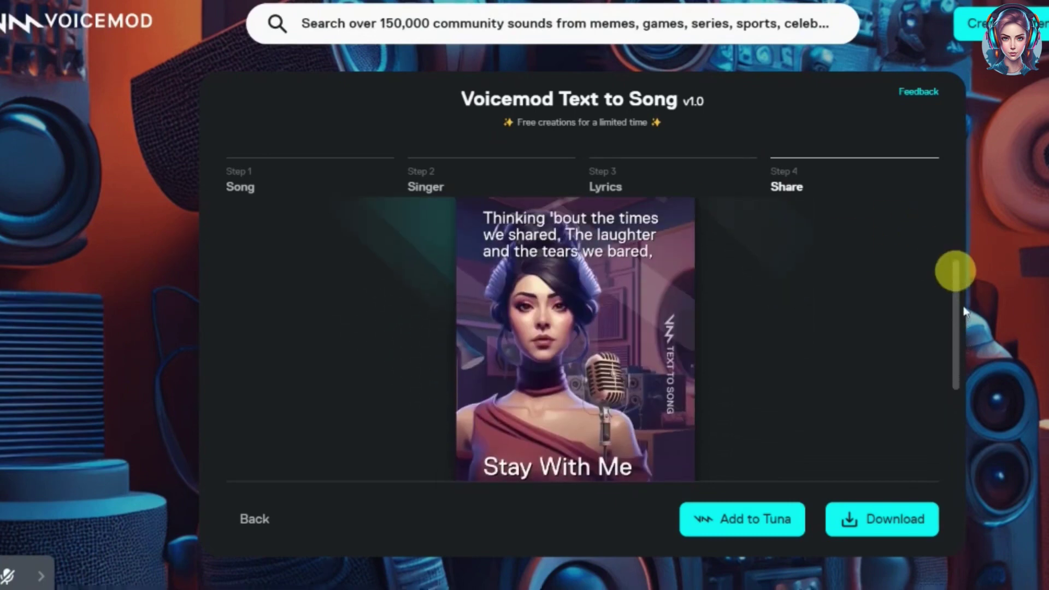
left_click(563, 334)
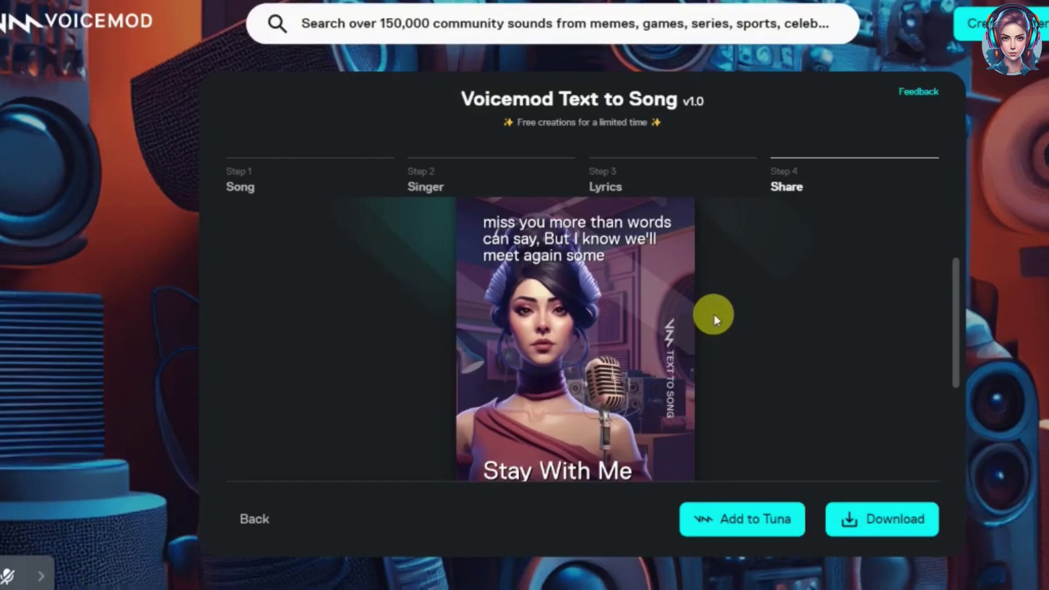
left_click(881, 525)
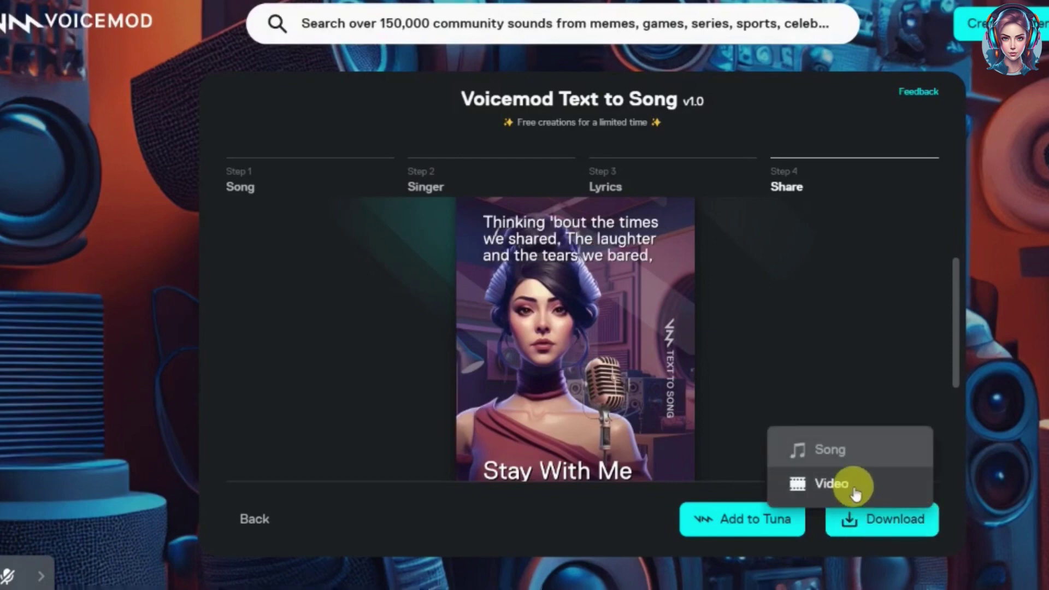
left_click(842, 461)
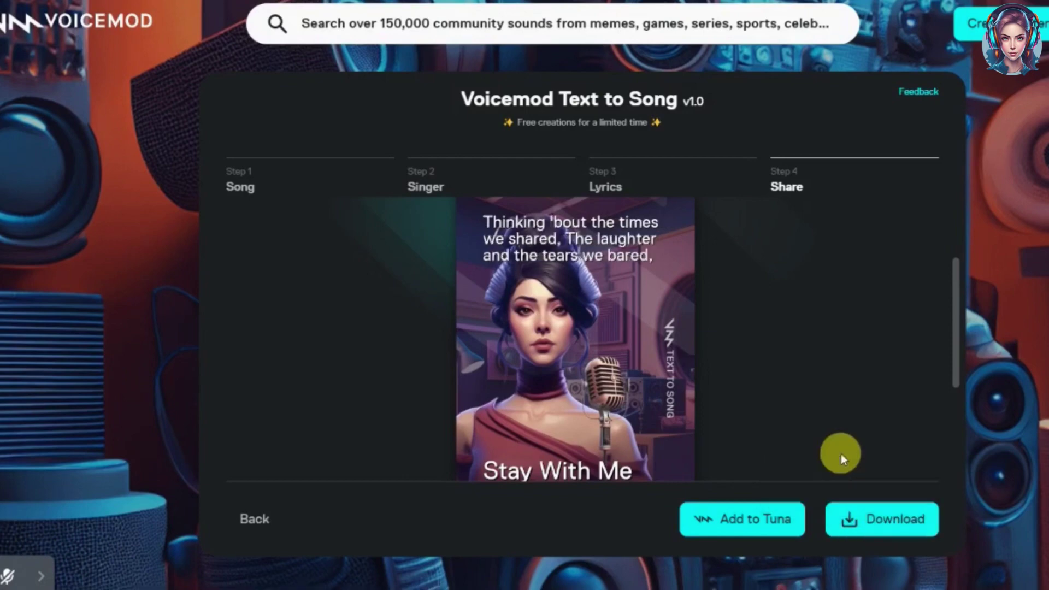